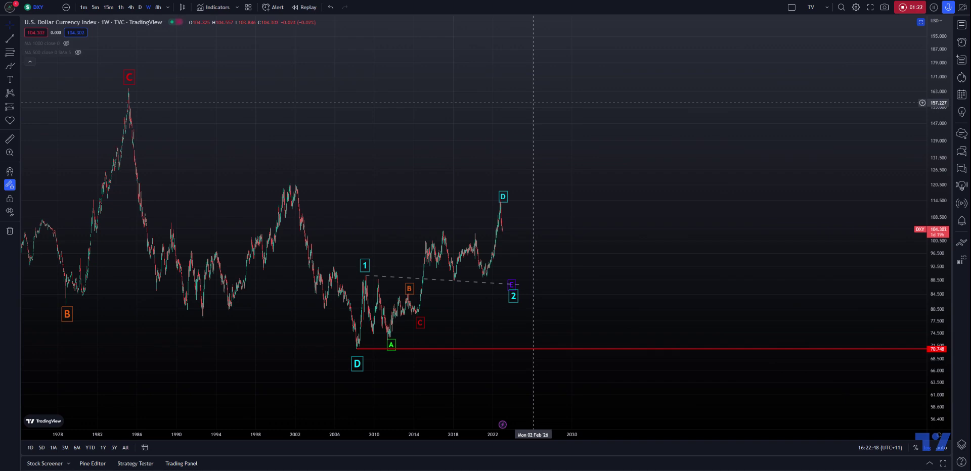
Lift the cyan D wave label a few pixels higher above the 2022 DXY peak
{"action": "left_click", "coordinate": [503, 197]}
{"action": "left_click_drag", "start_coordinate": [503, 198], "coordinate": [503, 191]}
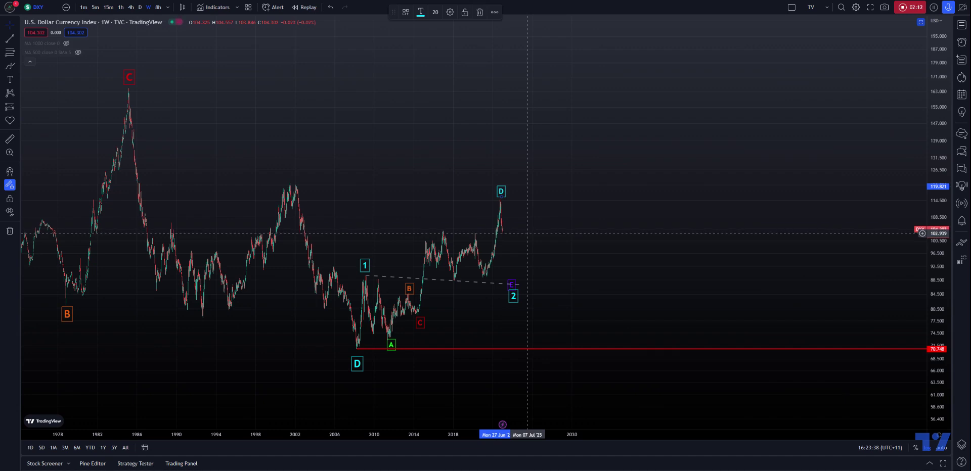
Put DXY on the daily timeframe, reframe around the waves, and set label 1 on the 2009 high
{"action": "left_click", "coordinate": [136, 8]}
{"action": "left_click", "coordinate": [140, 7]}
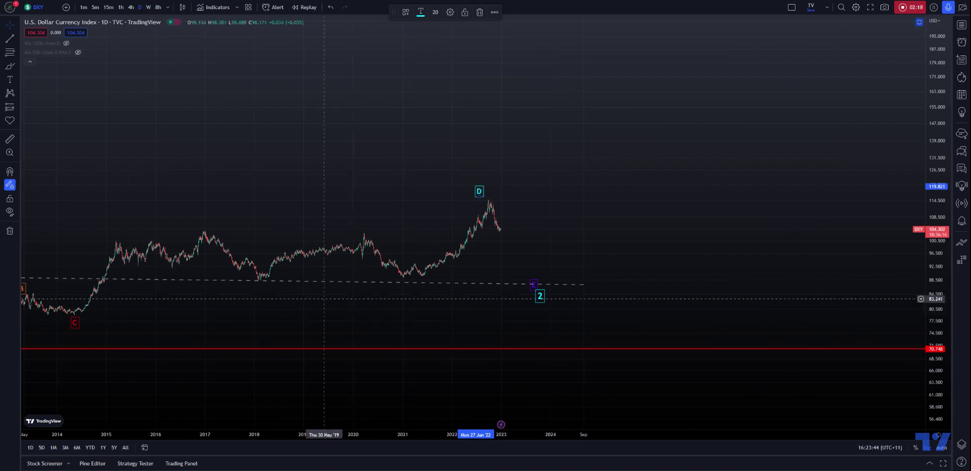
{"action": "left_click_drag", "start_coordinate": [324, 297], "coordinate": [586, 295]}
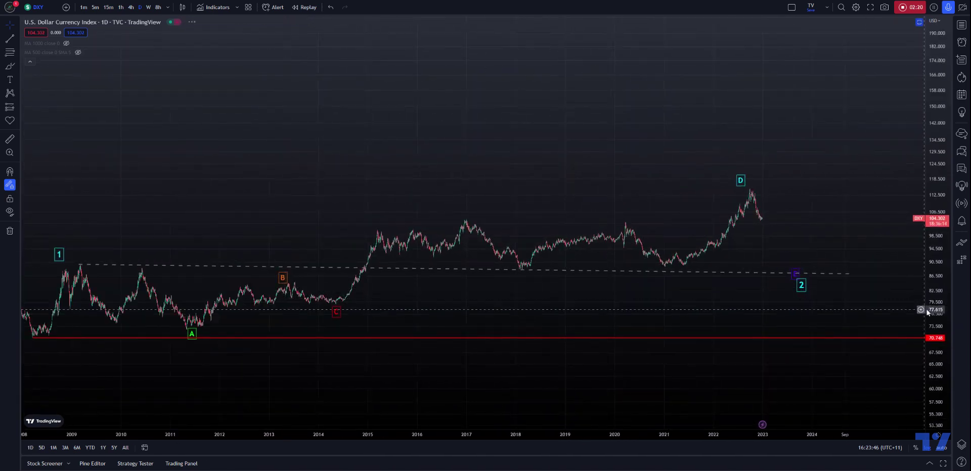
{"action": "left_click_drag", "start_coordinate": [930, 251], "coordinate": [929, 283]}
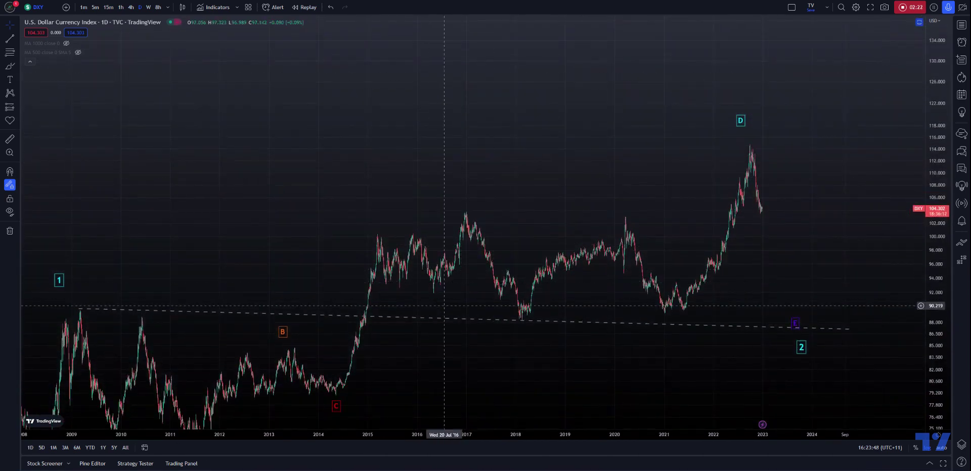
{"action": "left_click_drag", "start_coordinate": [461, 273], "coordinate": [503, 202]}
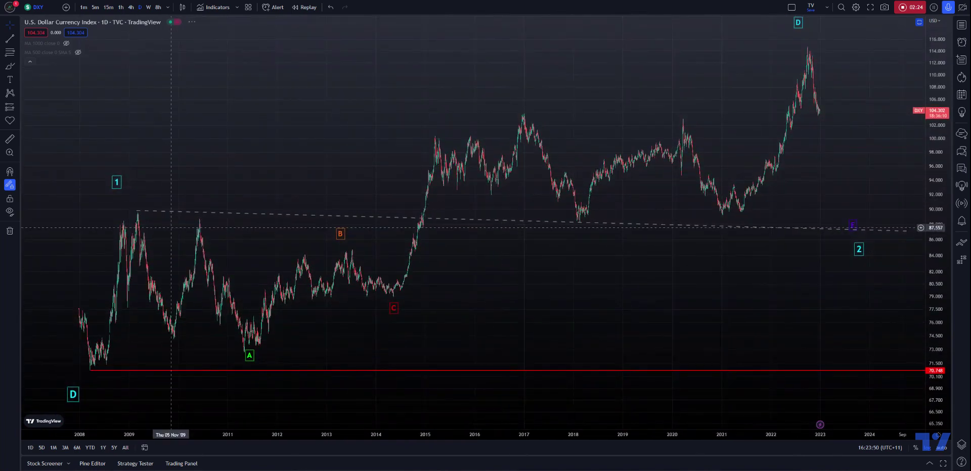
{"action": "left_click_drag", "start_coordinate": [114, 183], "coordinate": [135, 191]}
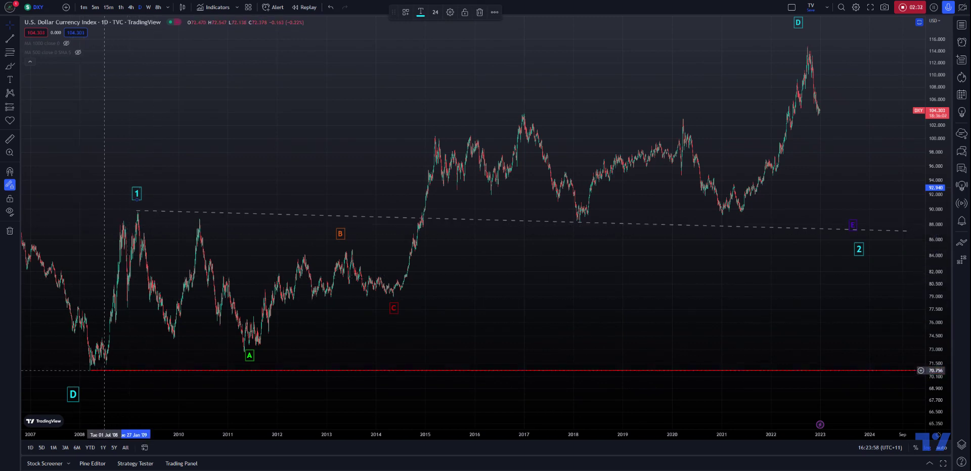
Undo a trial green brush stroke, then move A to the 2011 low and B to the 2013 high
{"action": "left_click", "coordinate": [10, 66]}
{"action": "mouse_move", "coordinate": [90, 369]}
{"action": "left_mouse_down"}
{"action": "mouse_move", "coordinate": [107, 334]}
{"action": "mouse_move", "coordinate": [120, 225]}
{"action": "mouse_move", "coordinate": [142, 213]}
{"action": "left_mouse_up"}
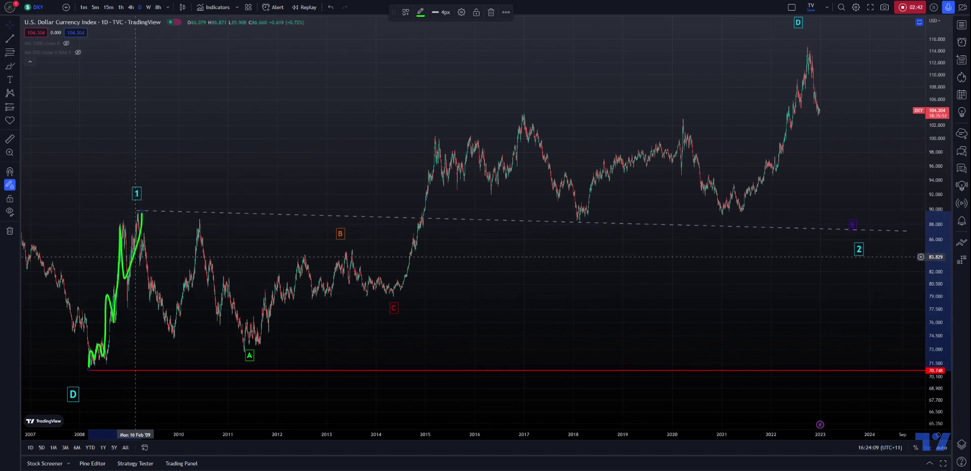
{"action": "key", "text": "ctrl+z"}
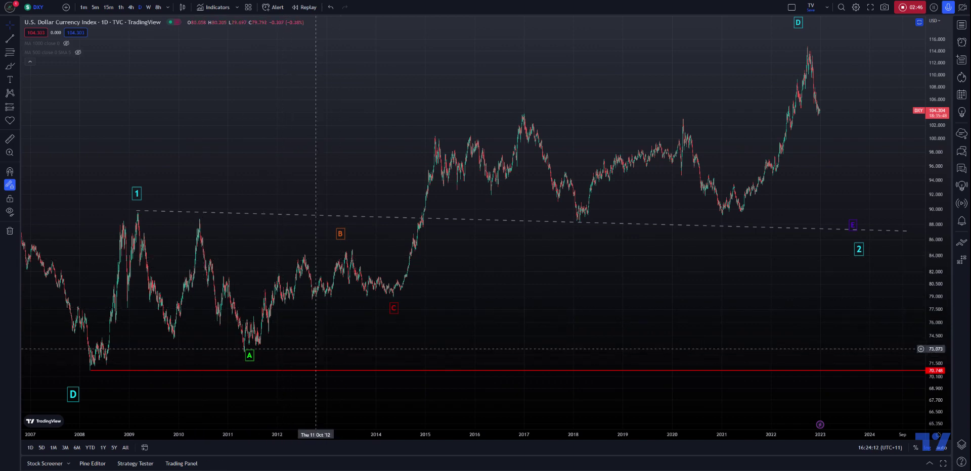
{"action": "left_click_drag", "start_coordinate": [249, 354], "coordinate": [244, 360]}
{"action": "left_click_drag", "start_coordinate": [340, 234], "coordinate": [353, 237]}
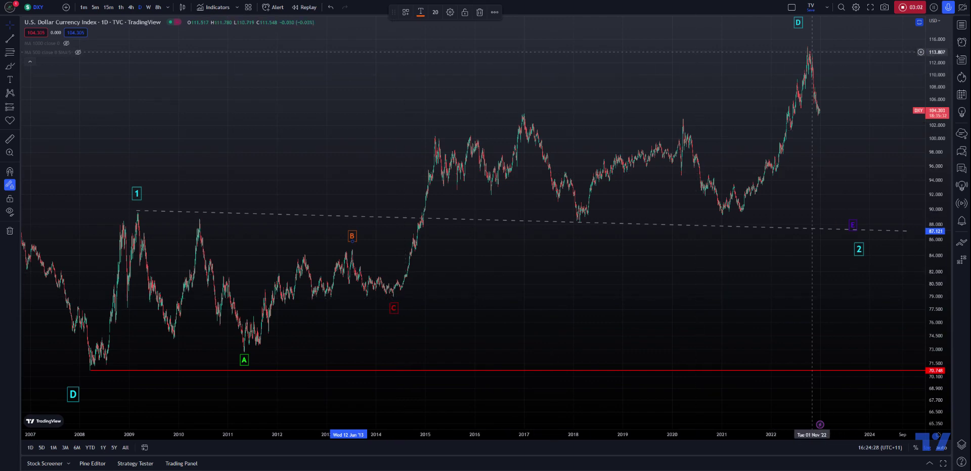
{"action": "left_click_drag", "start_coordinate": [545, 294], "coordinate": [503, 298]}
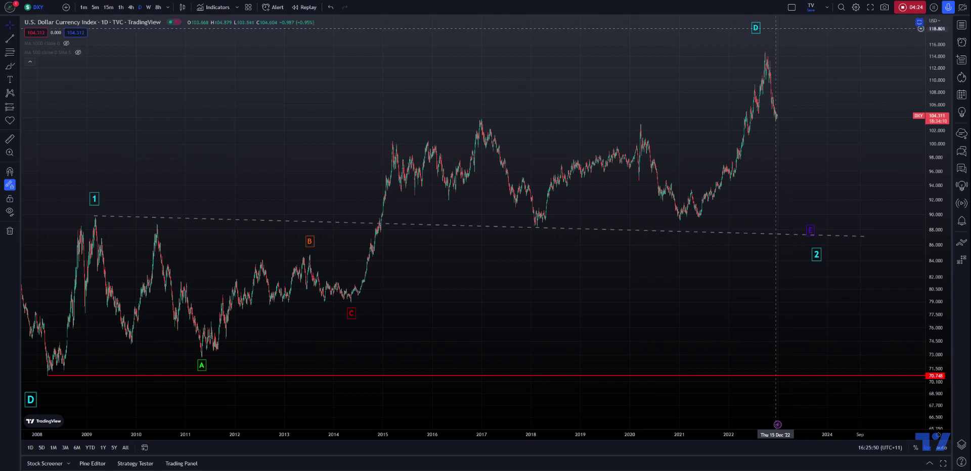
Shift label D down-right toward the peak and lower labels 2 and E below the dashed trendline
{"action": "left_click_drag", "start_coordinate": [756, 27], "coordinate": [768, 34]}
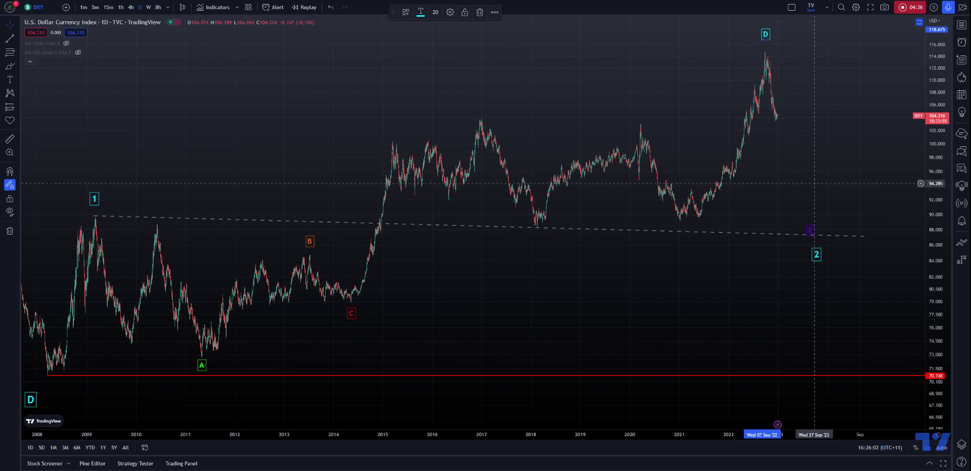
{"action": "left_click_drag", "start_coordinate": [816, 253], "coordinate": [815, 263]}
{"action": "left_click_drag", "start_coordinate": [811, 231], "coordinate": [815, 246]}
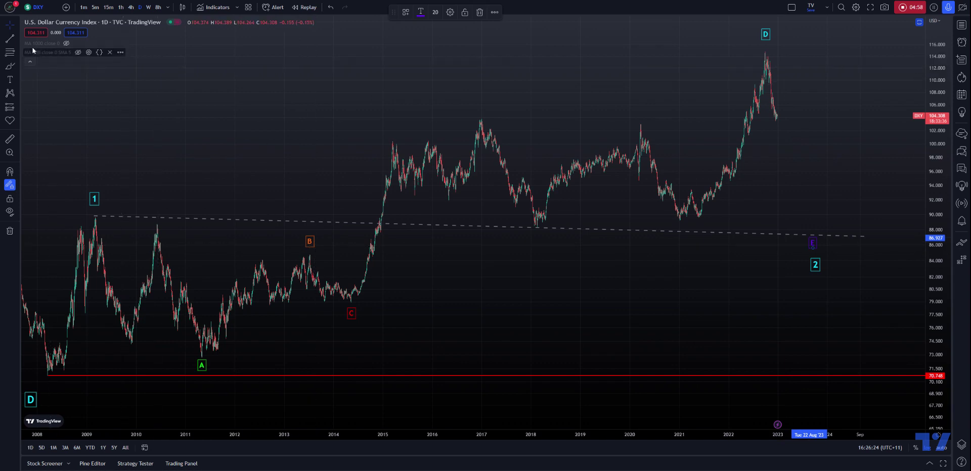
Brush green strokes from A up to B and B down to C, deleting the extra C-to-D curve
{"action": "left_click", "coordinate": [10, 66]}
{"action": "left_click_drag", "start_coordinate": [310, 254], "coordinate": [351, 303]}
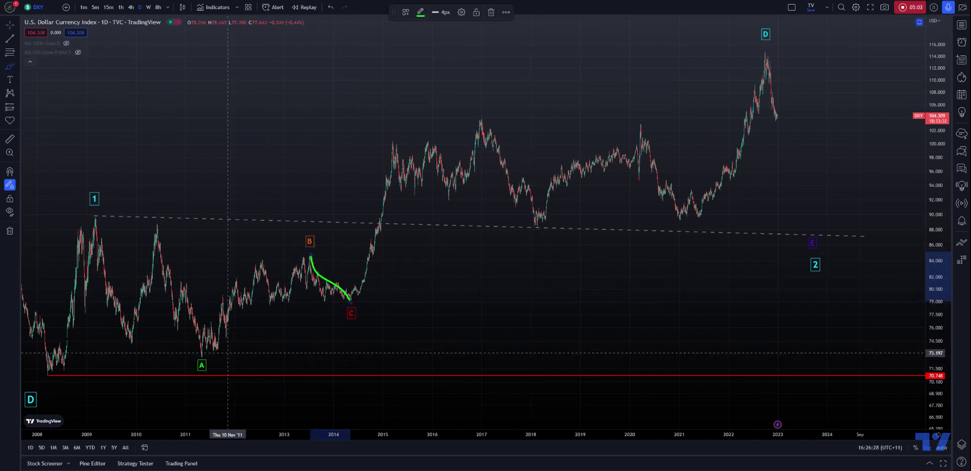
{"action": "left_click_drag", "start_coordinate": [203, 357], "coordinate": [310, 252]}
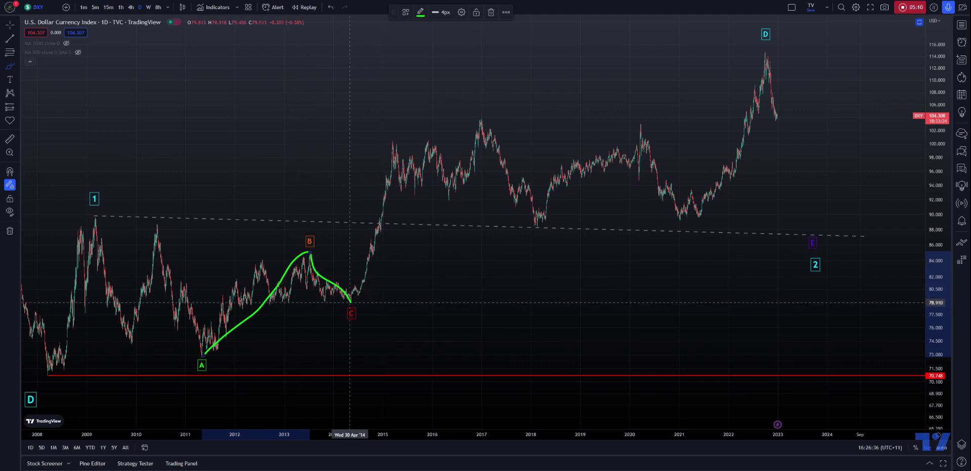
{"action": "mouse_move", "coordinate": [352, 303]}
{"action": "left_mouse_down"}
{"action": "mouse_move", "coordinate": [611, 221]}
{"action": "mouse_move", "coordinate": [746, 47]}
{"action": "left_mouse_up"}
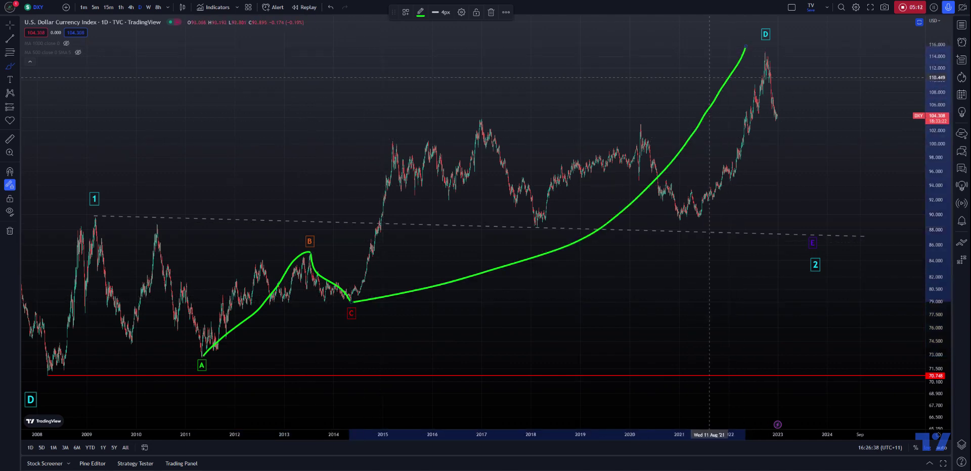
{"action": "key", "text": "Escape"}
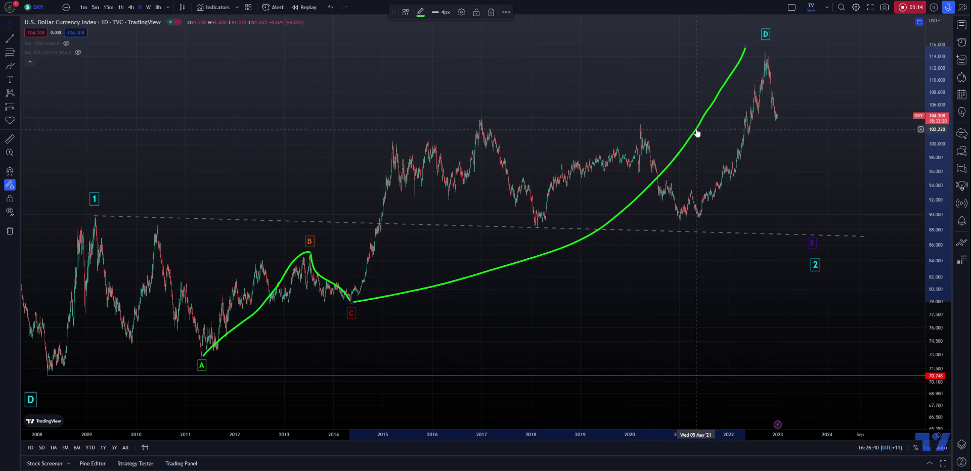
{"action": "key", "text": "Delete"}
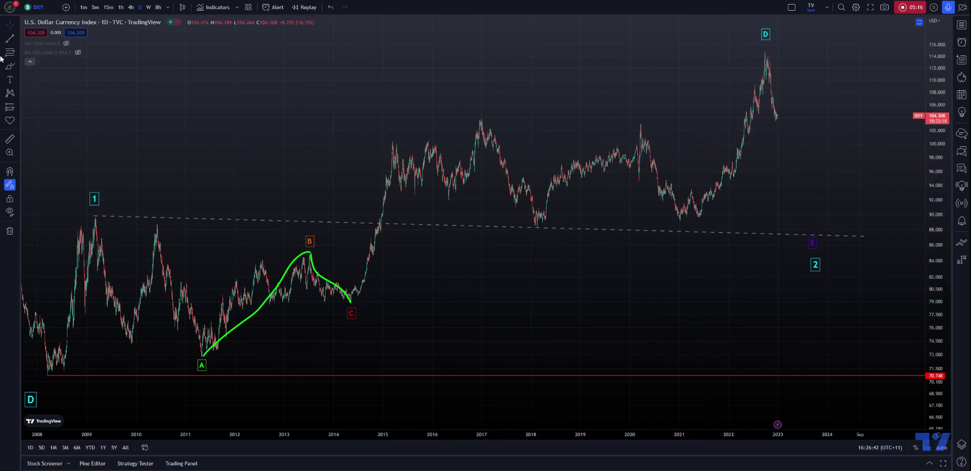
{"action": "left_click", "coordinate": [9, 69]}
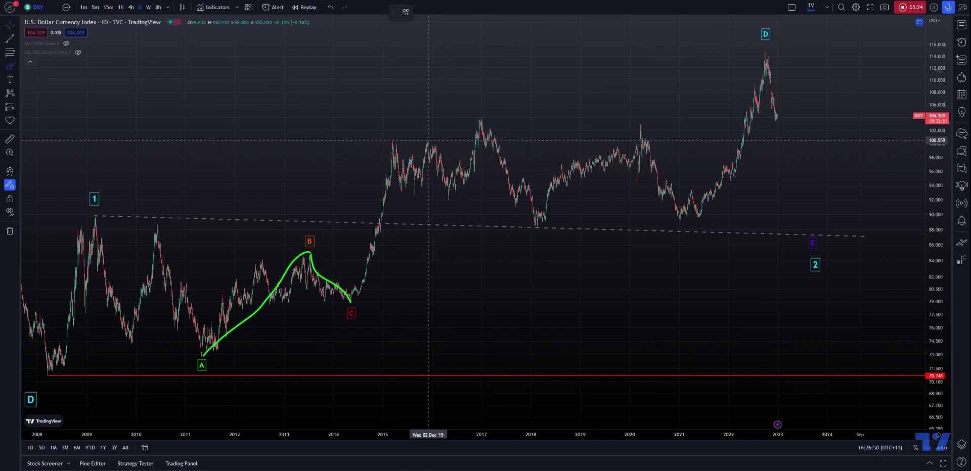
{"action": "mouse_move", "coordinate": [428, 140]}
{"action": "left_mouse_down"}
{"action": "mouse_move", "coordinate": [435, 182]}
{"action": "mouse_move", "coordinate": [488, 212]}
{"action": "mouse_move", "coordinate": [588, 231]}
{"action": "mouse_move", "coordinate": [668, 231]}
{"action": "mouse_move", "coordinate": [680, 219]}
{"action": "mouse_move", "coordinate": [665, 145]}
{"action": "mouse_move", "coordinate": [570, 123]}
{"action": "mouse_move", "coordinate": [493, 120]}
{"action": "mouse_move", "coordinate": [429, 142]}
{"action": "left_mouse_up"}
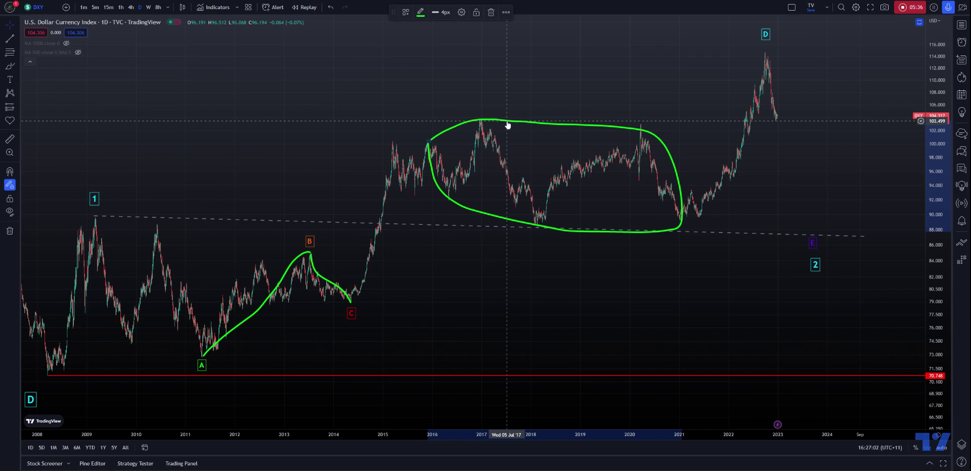
{"action": "key", "text": "Delete"}
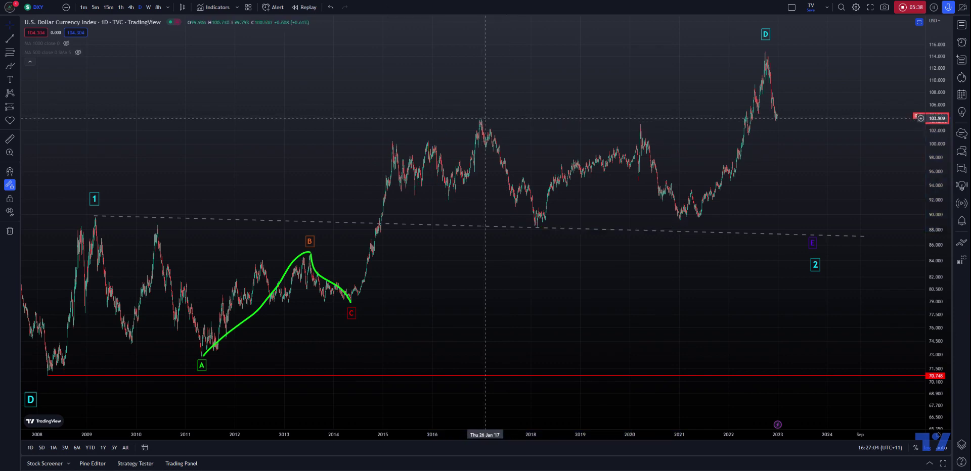
{"action": "left_click", "coordinate": [10, 66]}
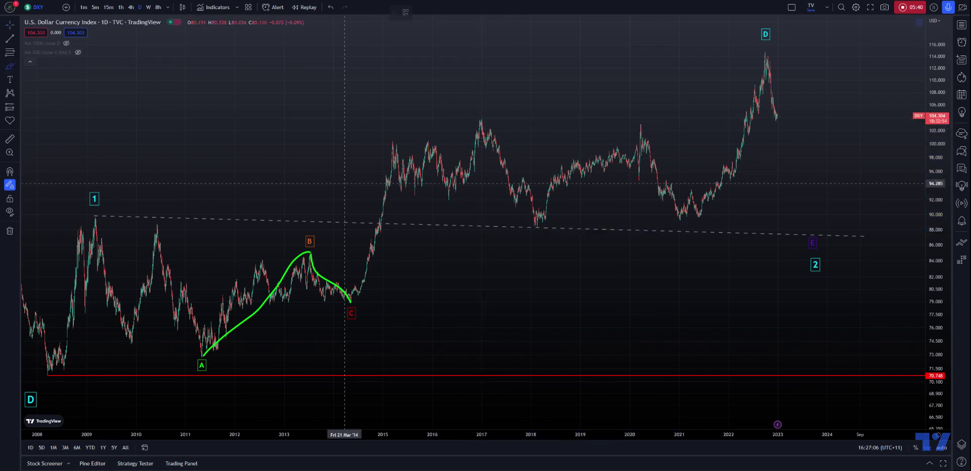
Draw one green zigzag stroke across the DXY highs and lows from 2016 to 2021
{"action": "mouse_move", "coordinate": [428, 141]}
{"action": "left_mouse_down"}
{"action": "mouse_move", "coordinate": [443, 195]}
{"action": "mouse_move", "coordinate": [480, 125]}
{"action": "mouse_move", "coordinate": [539, 220]}
{"action": "mouse_move", "coordinate": [645, 139]}
{"action": "mouse_move", "coordinate": [685, 222]}
{"action": "left_mouse_up"}
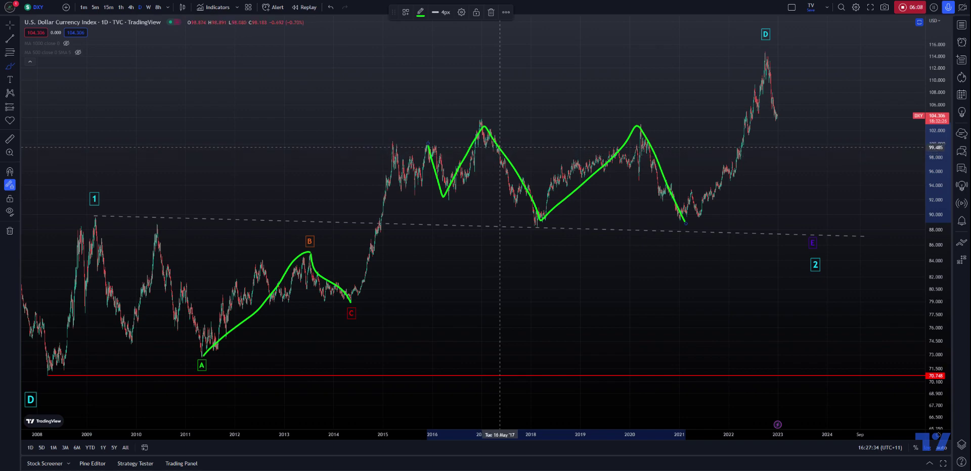
{"action": "left_click", "coordinate": [961, 25]}
Switch to EURUSD, fit all Fibonacci levels in view, and start a green wave sketch from the 2008 peak
{"action": "key", "text": "Down"}
{"action": "key", "text": "Down"}
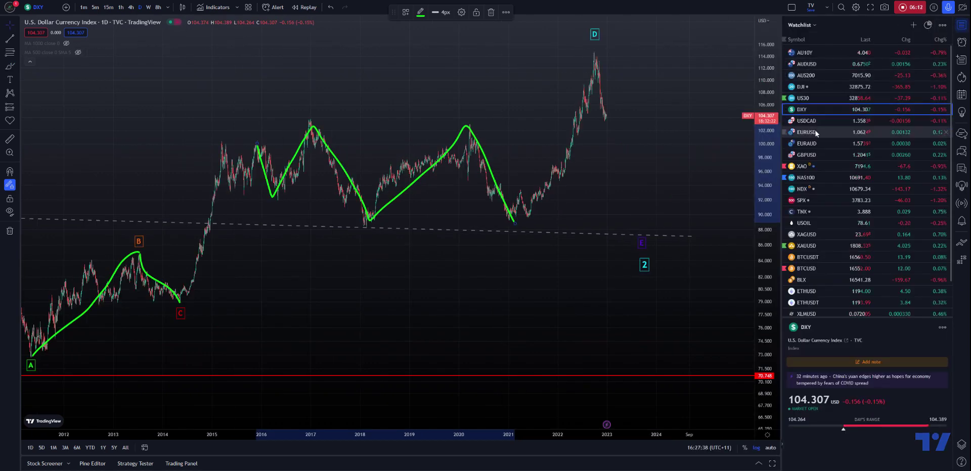
{"action": "left_click", "coordinate": [961, 29]}
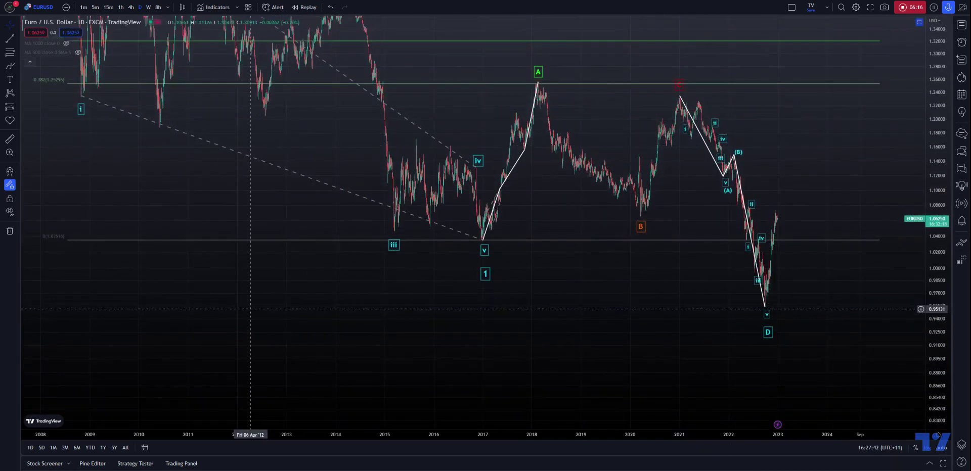
{"action": "scroll", "coordinate": [293, 435], "scroll_direction": "left", "scroll_amount": 3}
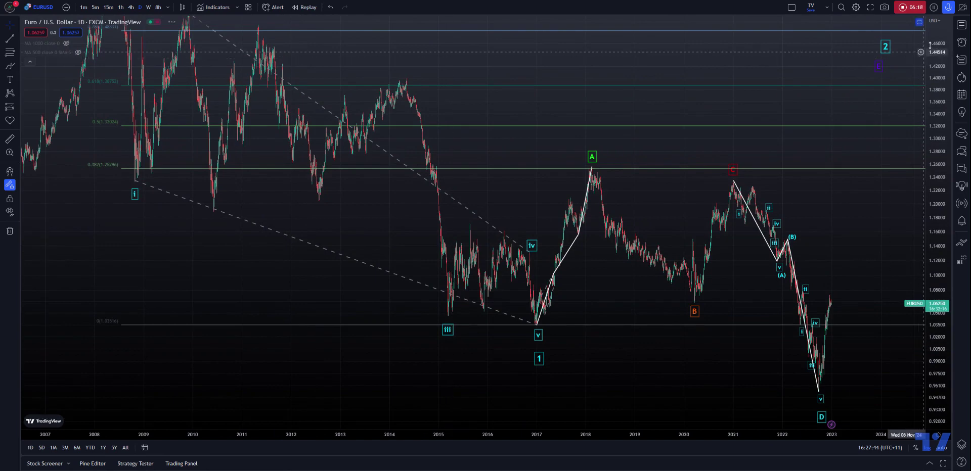
{"action": "mouse_move", "coordinate": [535, 89]}
{"action": "left_mouse_down"}
{"action": "mouse_move", "coordinate": [535, 104]}
{"action": "mouse_move", "coordinate": [527, 97]}
{"action": "left_mouse_up"}
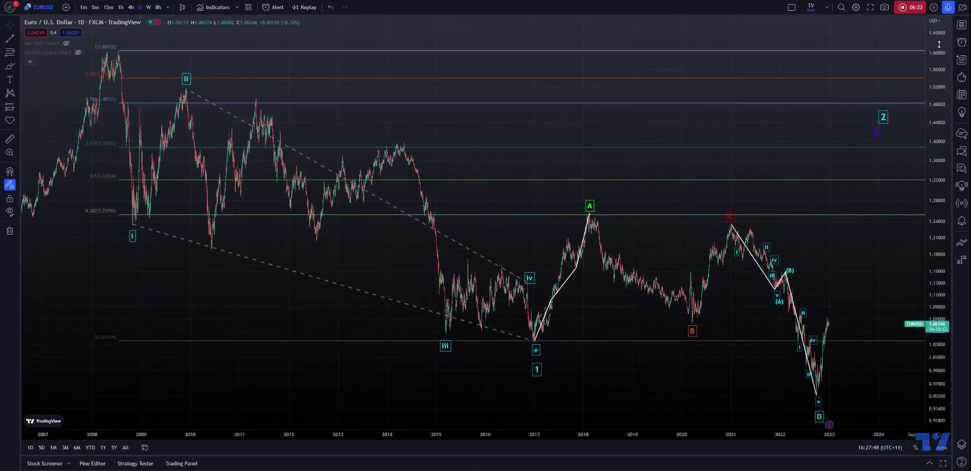
{"action": "left_click_drag", "start_coordinate": [936, 45], "coordinate": [937, 58]}
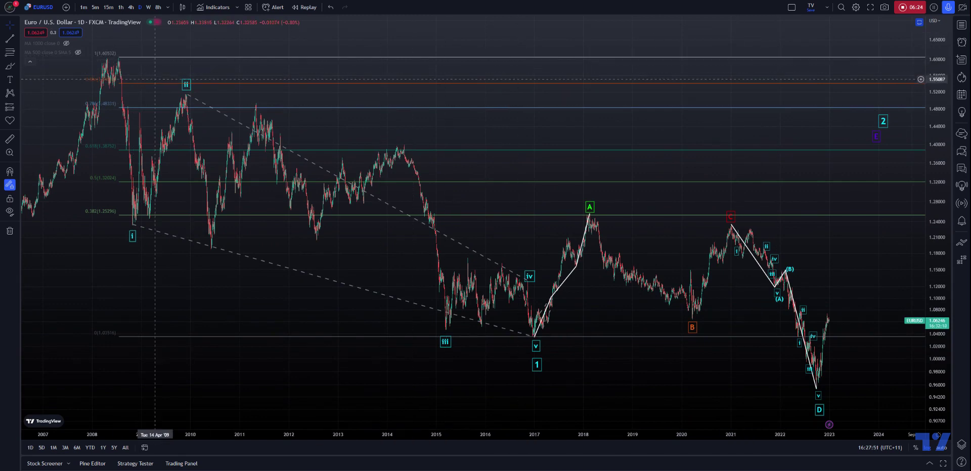
{"action": "left_click", "coordinate": [10, 65]}
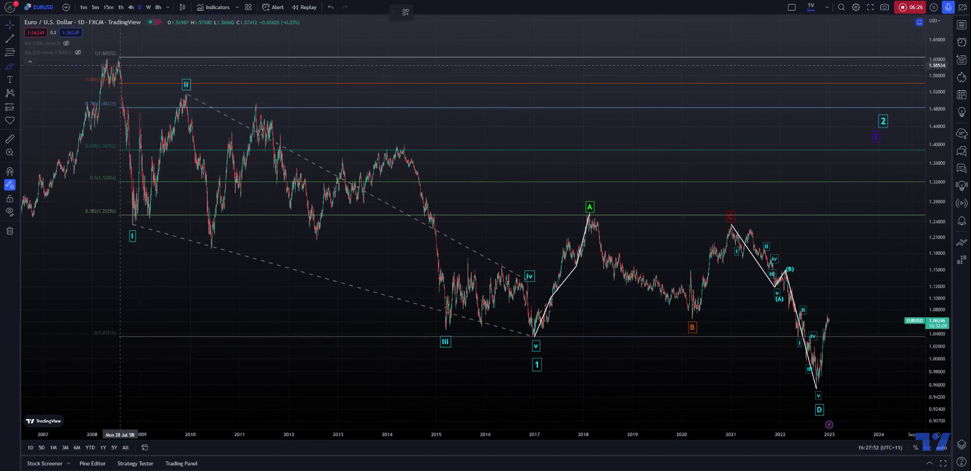
{"action": "mouse_move", "coordinate": [120, 62]}
{"action": "left_mouse_down"}
{"action": "mouse_move", "coordinate": [136, 222]}
{"action": "mouse_move", "coordinate": [156, 147]}
{"action": "mouse_move", "coordinate": [187, 93]}
{"action": "mouse_move", "coordinate": [267, 141]}
{"action": "mouse_move", "coordinate": [444, 331]}
{"action": "mouse_move", "coordinate": [529, 282]}
{"action": "left_mouse_up"}
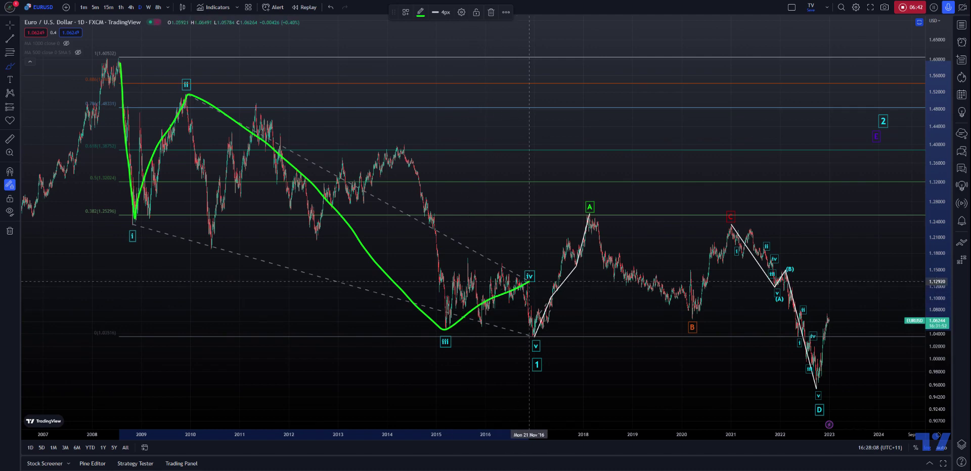
{"action": "left_click_drag", "start_coordinate": [529, 281], "coordinate": [535, 337]}
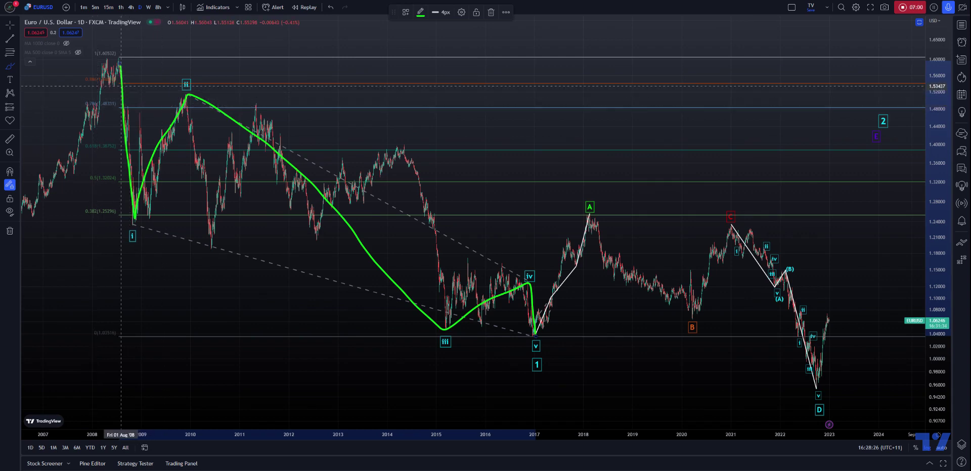
{"action": "key", "text": "Escape"}
{"action": "key", "text": "Delete"}
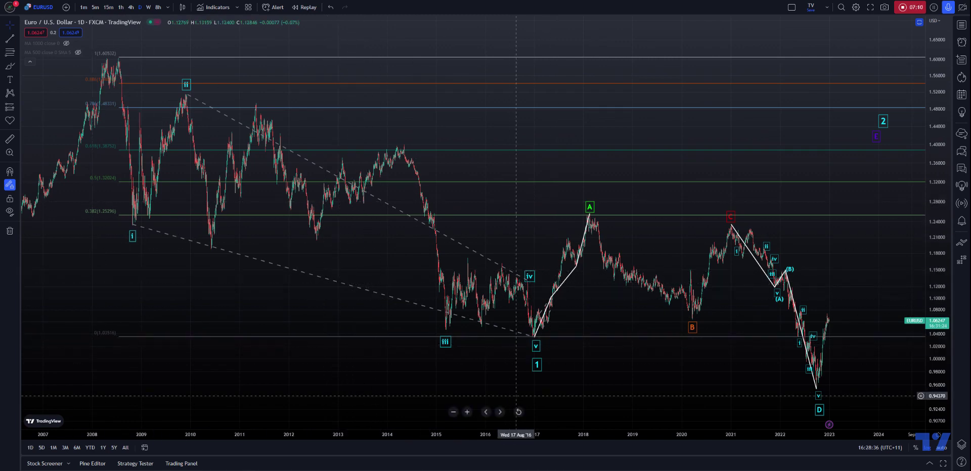
Lift the EURUSD A label onto the 2018 high, then pan back to earlier years
{"action": "left_click_drag", "start_coordinate": [509, 395], "coordinate": [429, 384]}
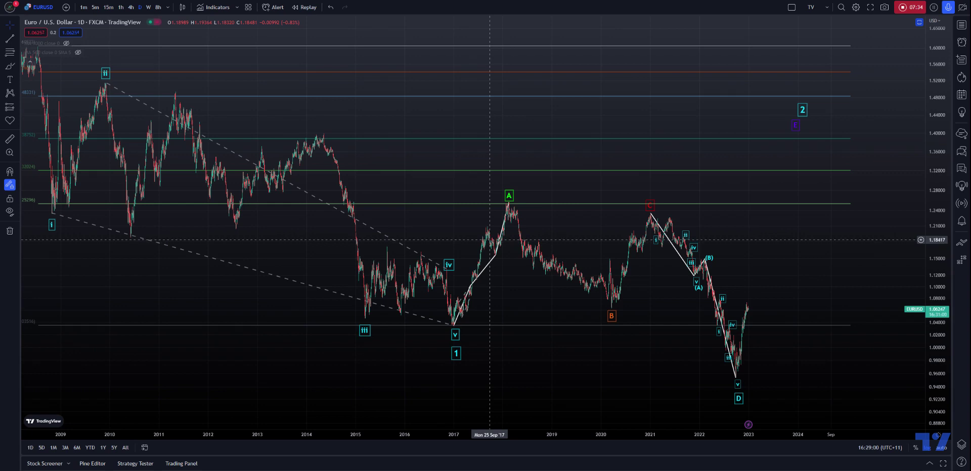
{"action": "left_click_drag", "start_coordinate": [509, 197], "coordinate": [508, 192]}
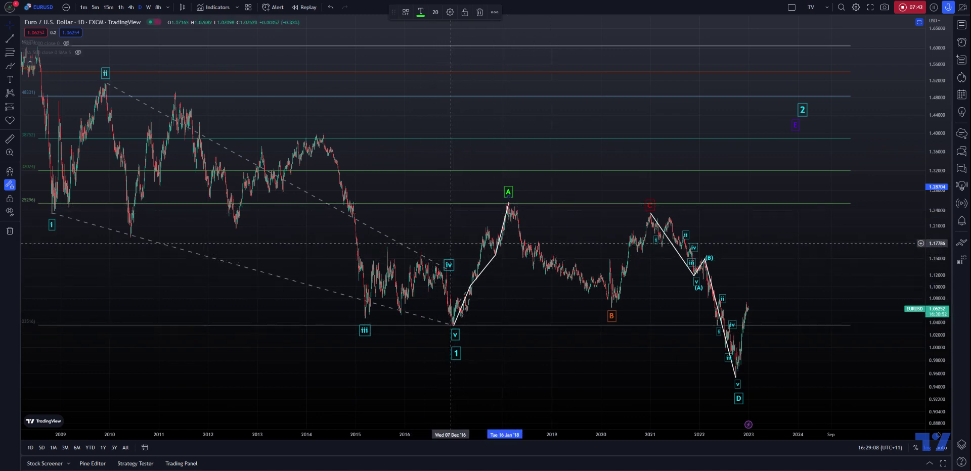
{"action": "left_click_drag", "start_coordinate": [163, 66], "coordinate": [296, 87]}
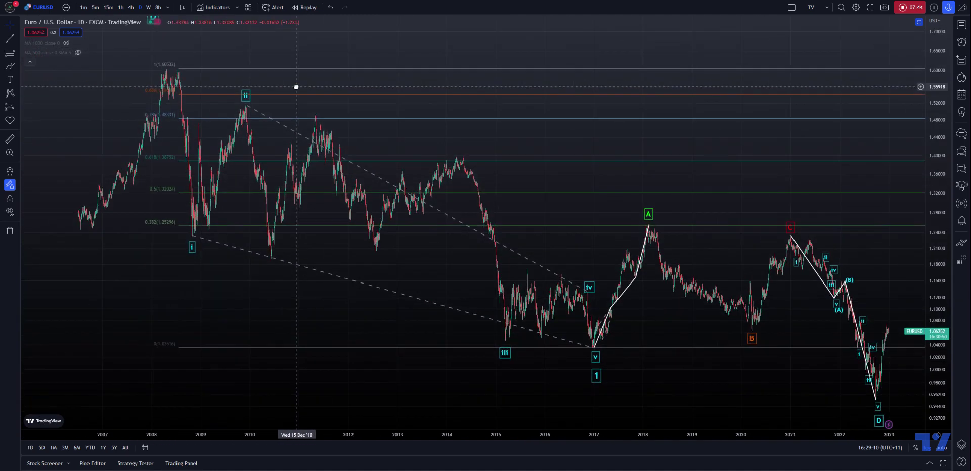
Bring 2024 and the wave 2 label into view, then switch EURUSD to 4-hour candles
{"action": "left_click_drag", "start_coordinate": [512, 152], "coordinate": [436, 118]}
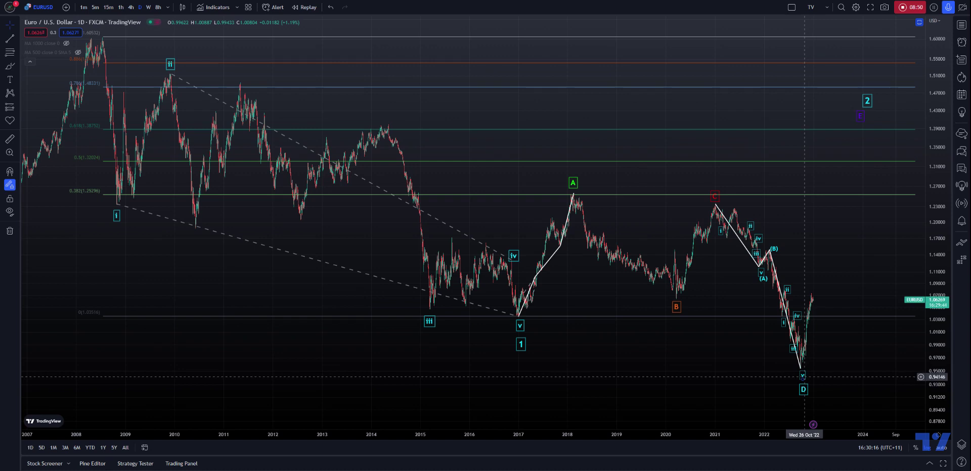
{"action": "left_click", "coordinate": [130, 7]}
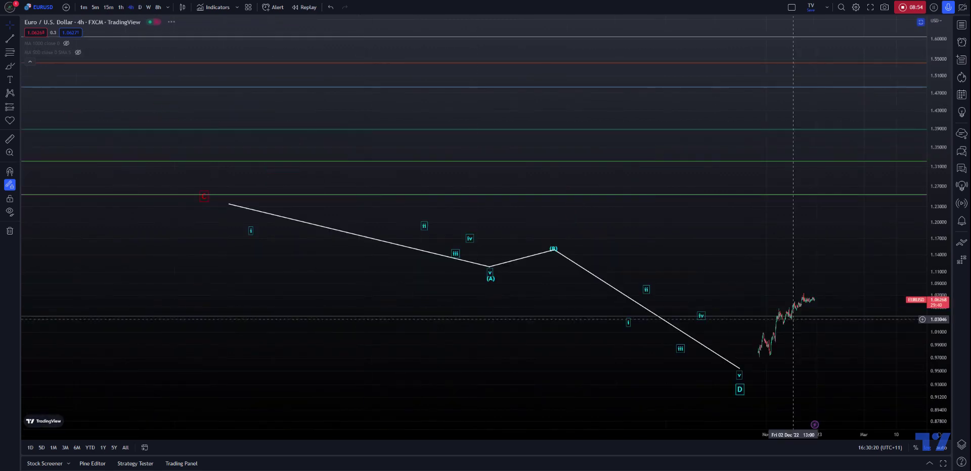
Rescale the 4h price axis and pan until the wave drawing, v label and candles all show
{"action": "left_click_drag", "start_coordinate": [929, 341], "coordinate": [929, 301]}
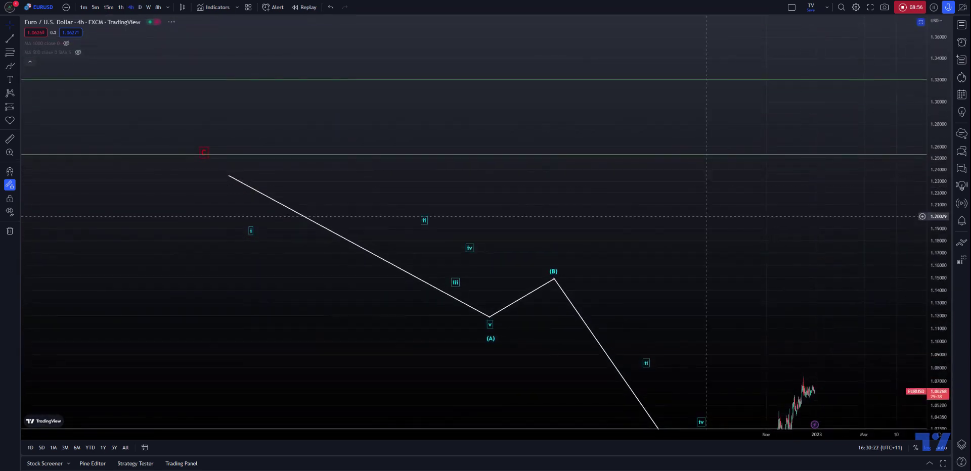
{"action": "left_click_drag", "start_coordinate": [629, 178], "coordinate": [631, 126]}
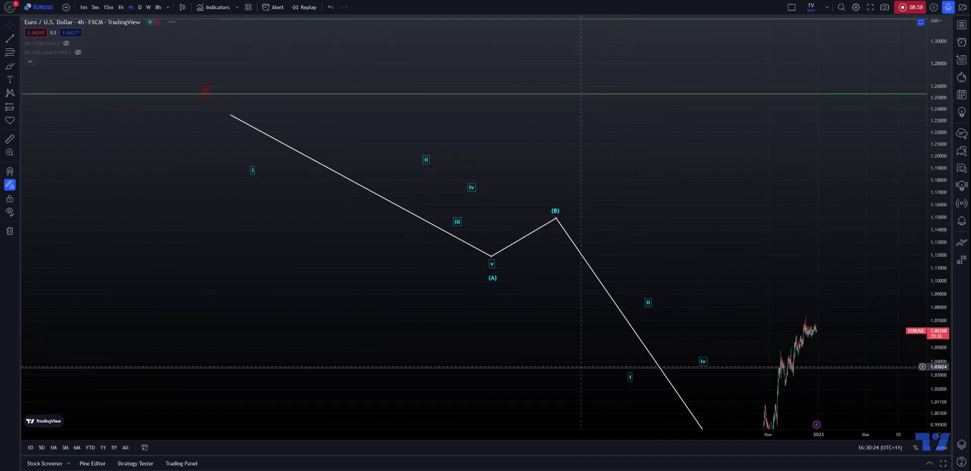
{"action": "left_click_drag", "start_coordinate": [715, 199], "coordinate": [715, 169]}
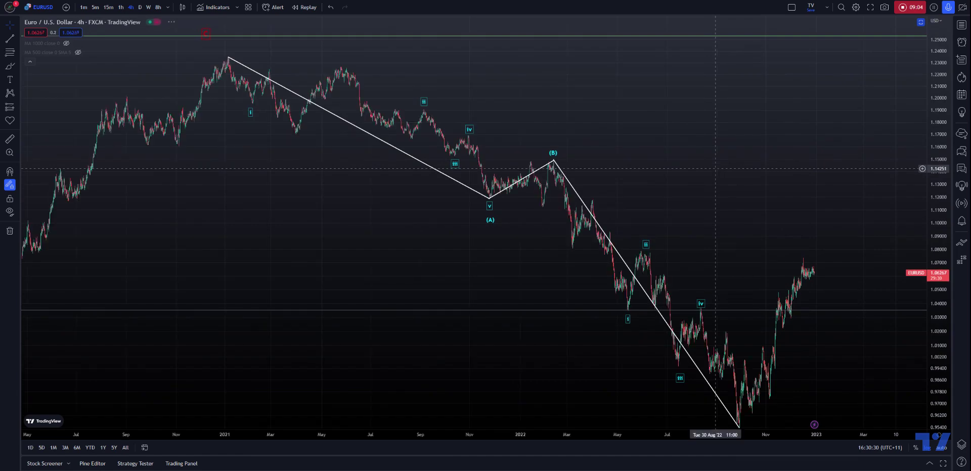
{"action": "left_click_drag", "start_coordinate": [683, 165], "coordinate": [637, 144]}
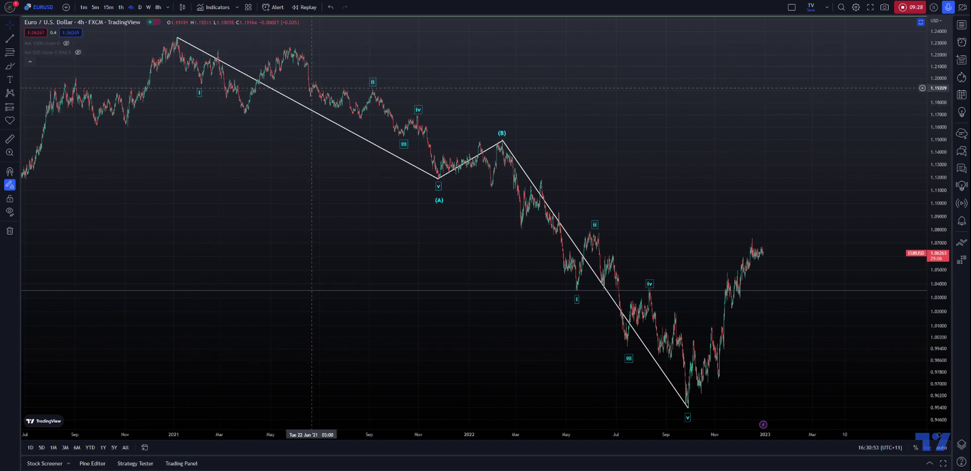
Chain trend lines from i through ii, iii, iv to the v low, then select the (B)-to-v line
{"action": "left_click", "coordinate": [10, 38]}
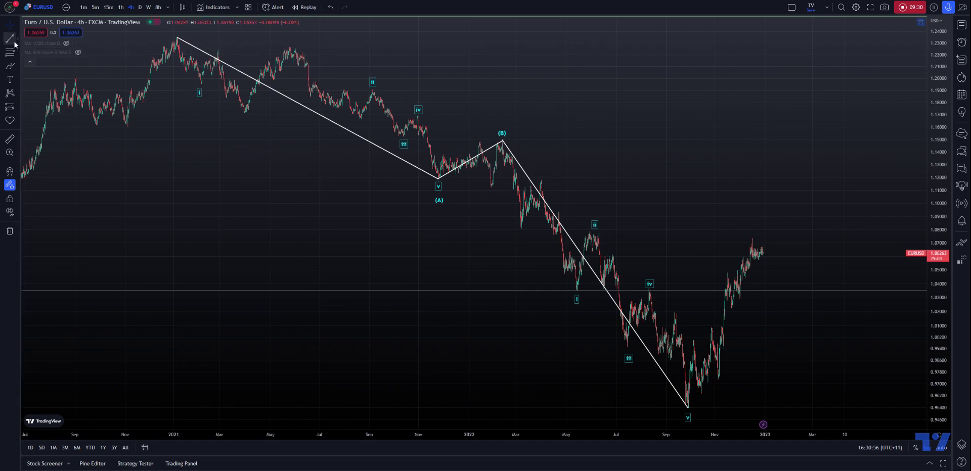
{"action": "left_click", "coordinate": [199, 82]}
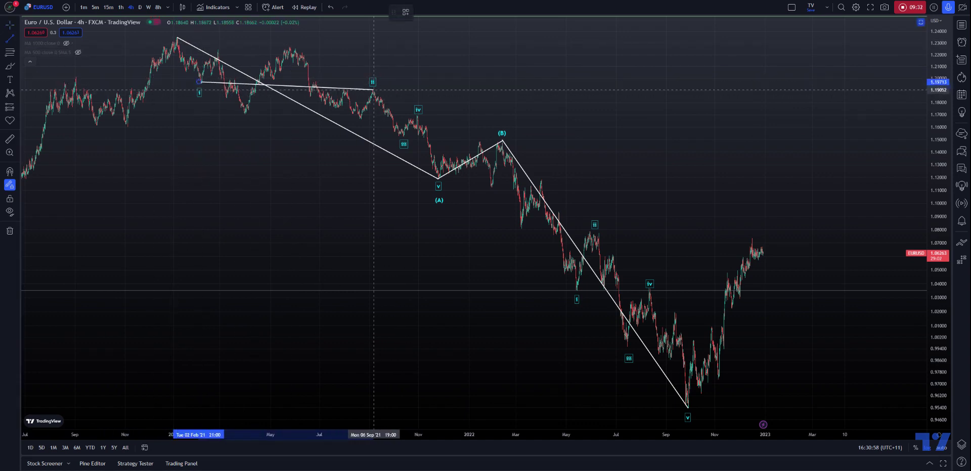
{"action": "left_click", "coordinate": [373, 90]}
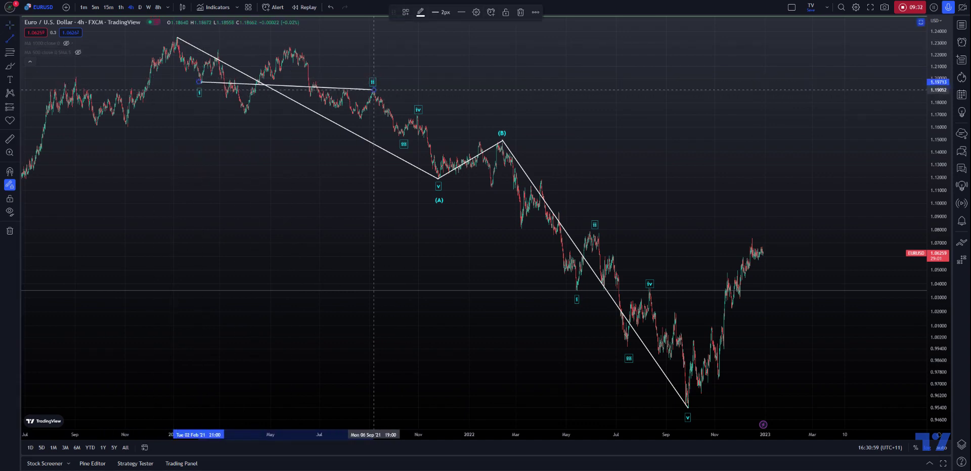
{"action": "left_click", "coordinate": [400, 138]}
{"action": "left_click", "coordinate": [400, 138]}
{"action": "left_click", "coordinate": [419, 114]}
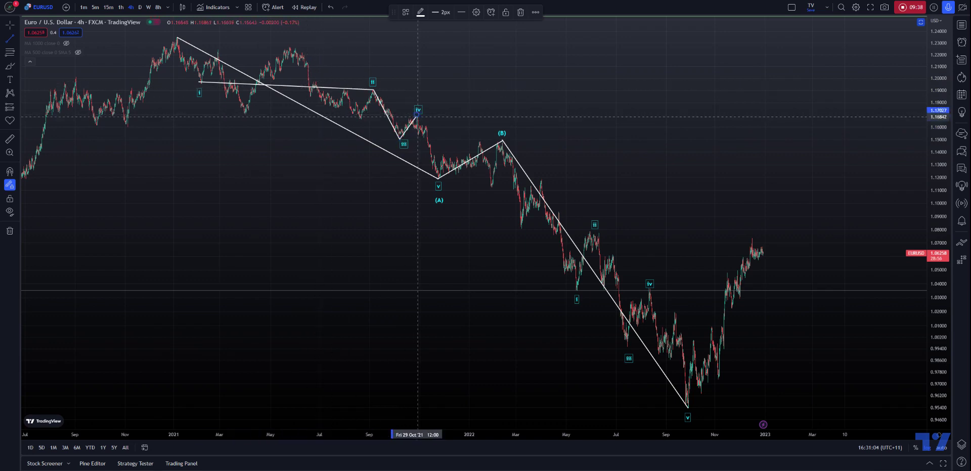
{"action": "left_click", "coordinate": [439, 179]}
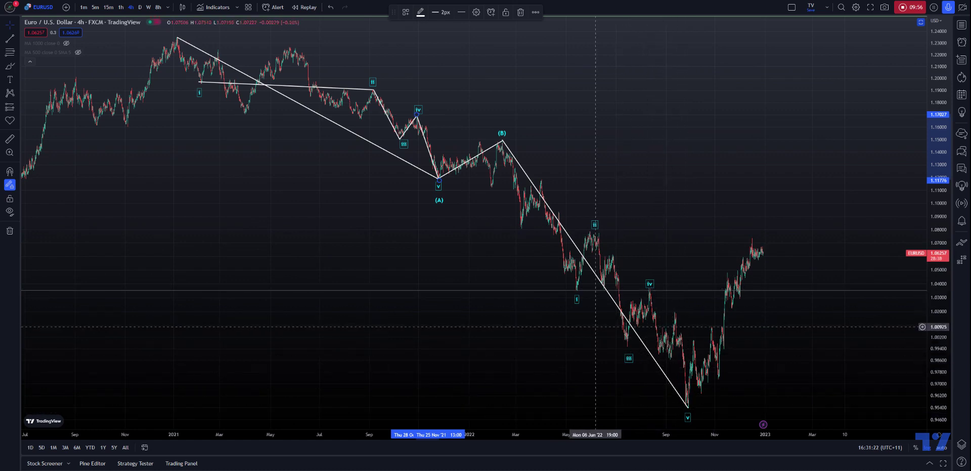
{"action": "left_click", "coordinate": [525, 173]}
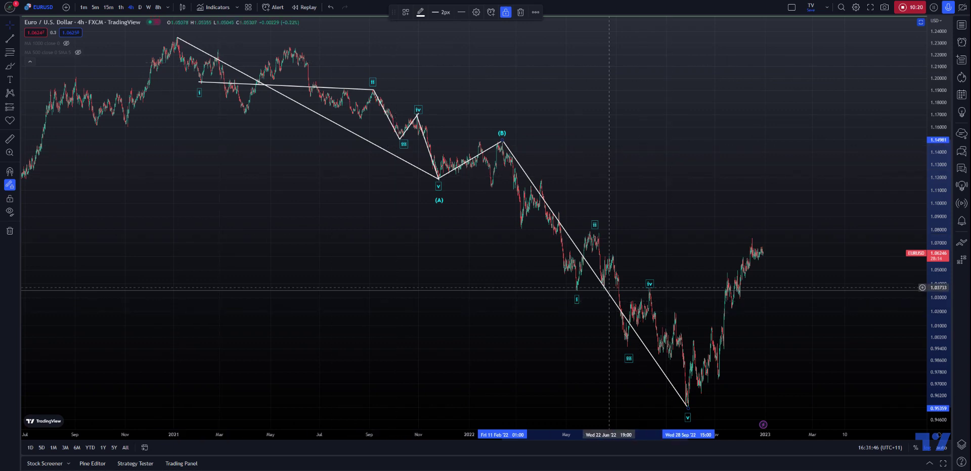
Switch EURUSD to the daily interval and shift the chart down to reveal the upper Fibonacci levels
{"action": "left_click", "coordinate": [140, 7]}
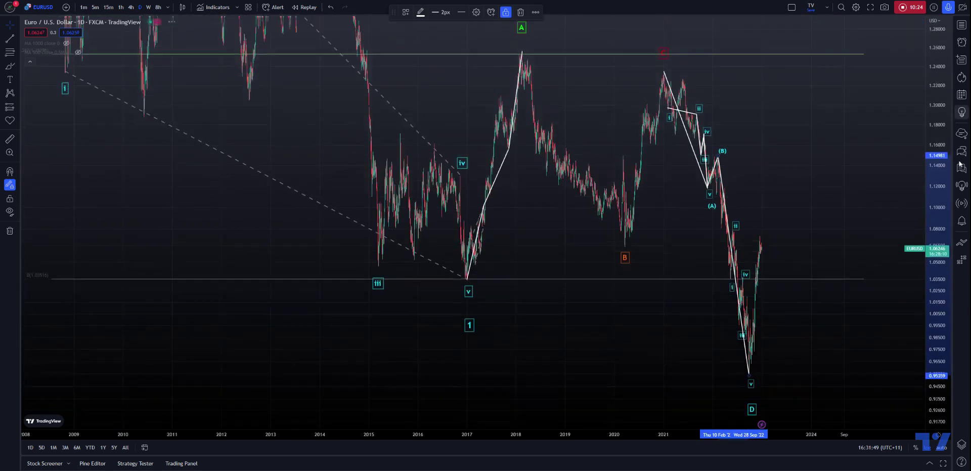
{"action": "left_click", "coordinate": [612, 291]}
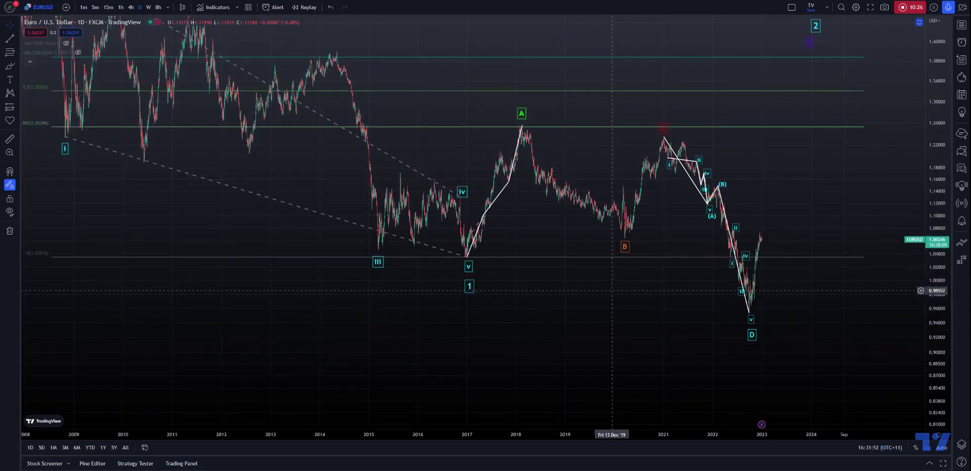
{"action": "left_click_drag", "start_coordinate": [611, 291], "coordinate": [611, 310]}
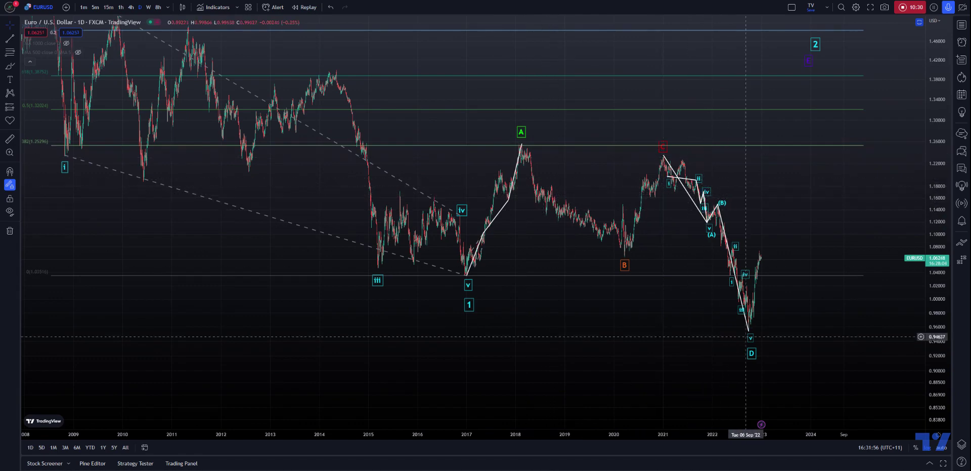
{"action": "left_click_drag", "start_coordinate": [666, 341], "coordinate": [686, 376]}
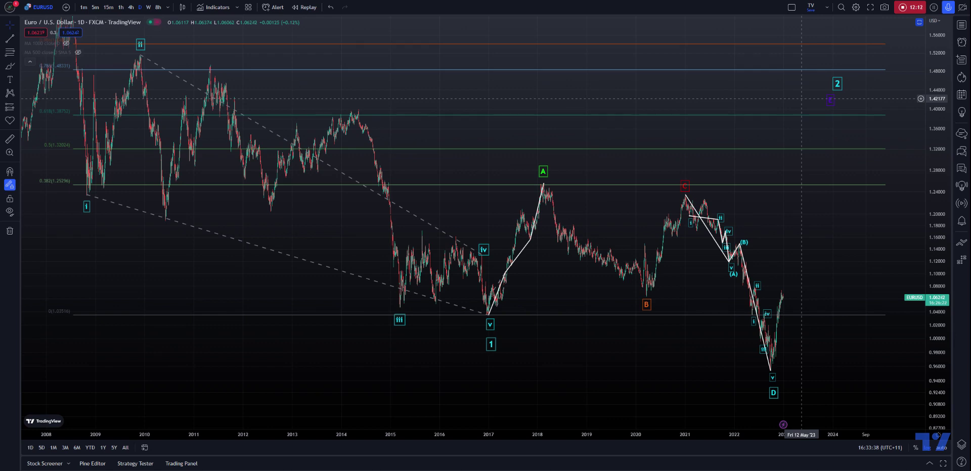
{"action": "left_click_drag", "start_coordinate": [561, 108], "coordinate": [583, 110]}
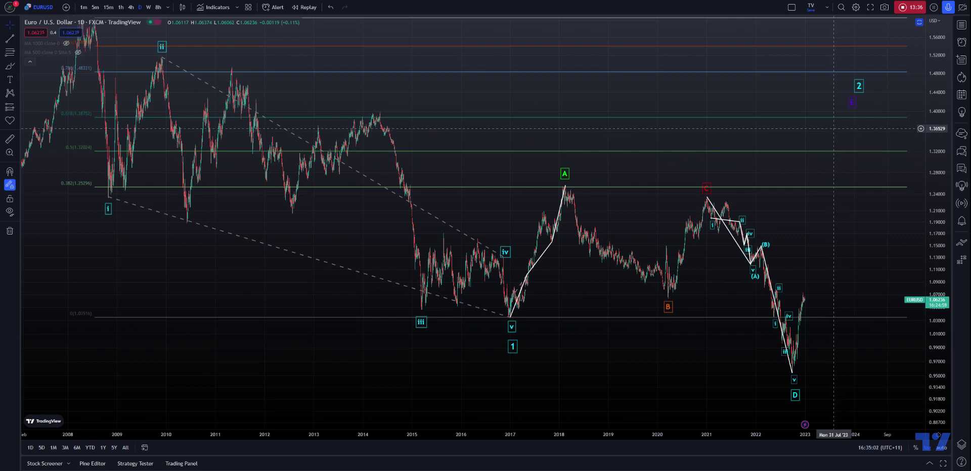
{"action": "right_click", "coordinate": [833, 129]}
{"action": "left_click", "coordinate": [822, 129]}
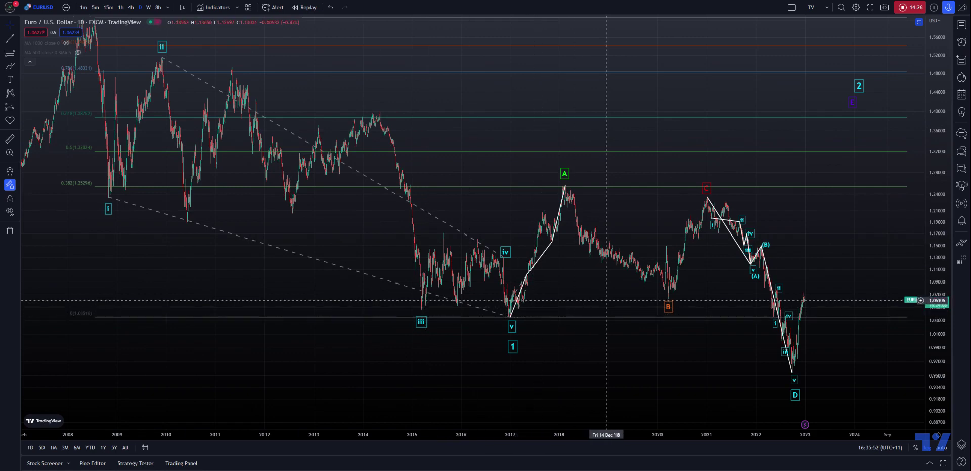
{"action": "left_click_drag", "start_coordinate": [717, 286], "coordinate": [674, 275]}
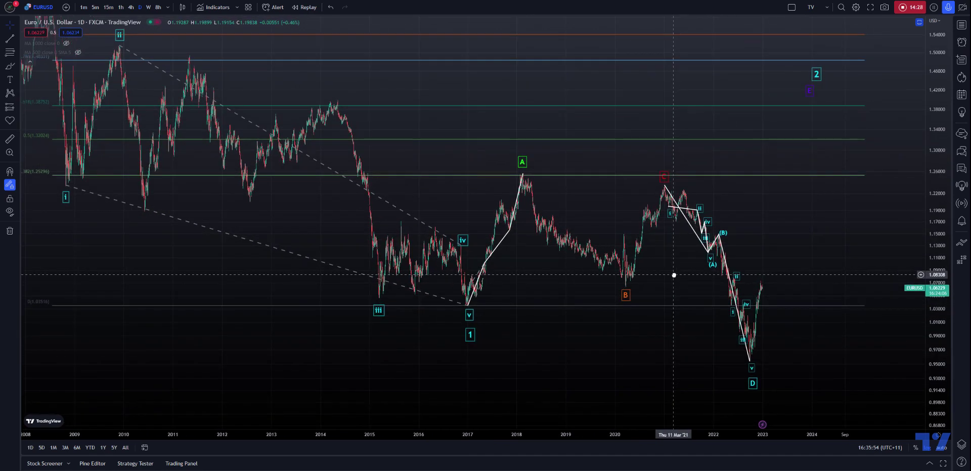